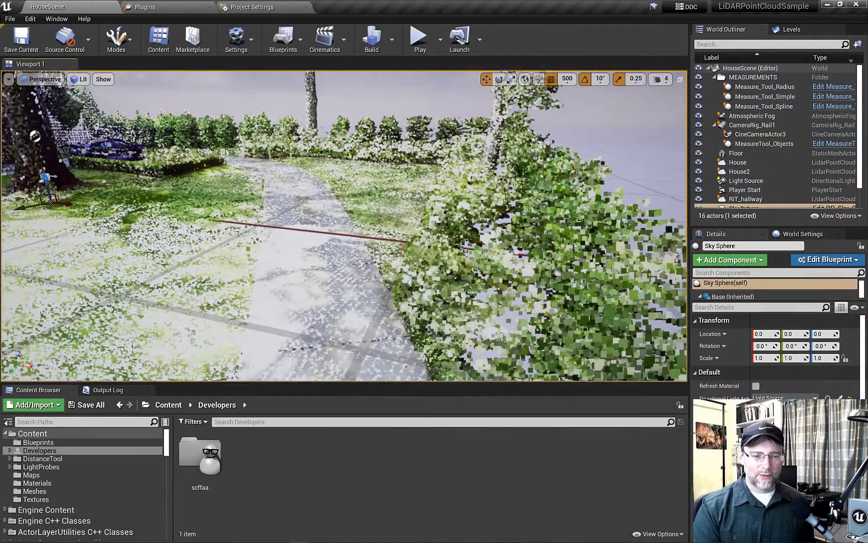
# Step: Check that the LiDAR Point Cloud Support plugin is enabled and view the LiDAR Point Cloud section of the project settings
pyautogui.moveTo(344, 226); pyautogui.dragTo(359, 222, button='right')
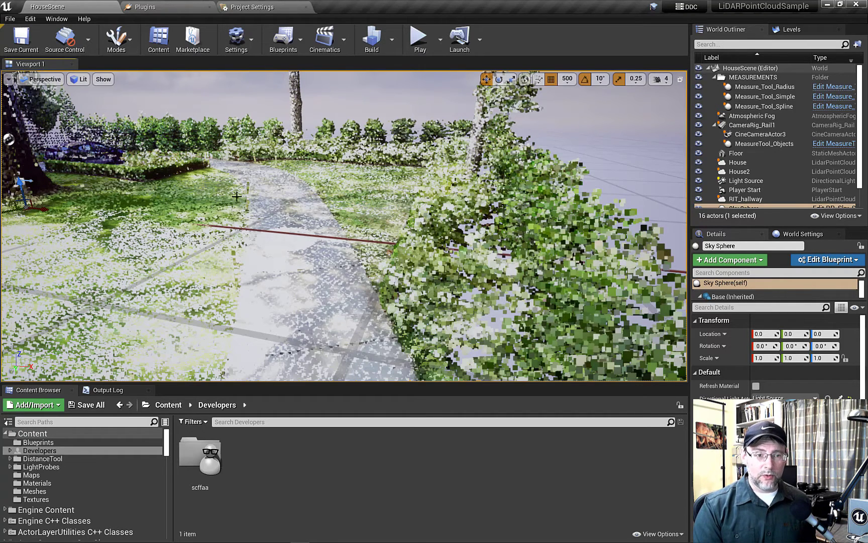
pyautogui.click(243, 44)
pyautogui.click(256, 92)
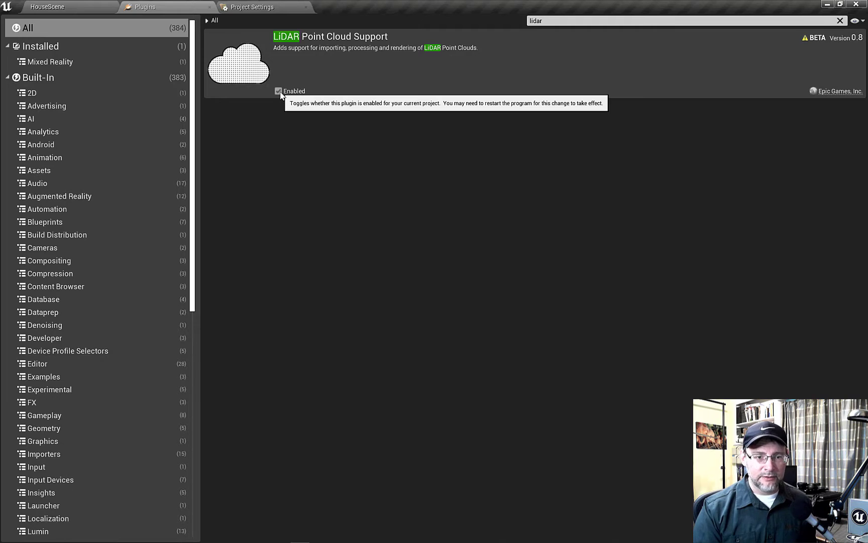
pyautogui.click(238, 11)
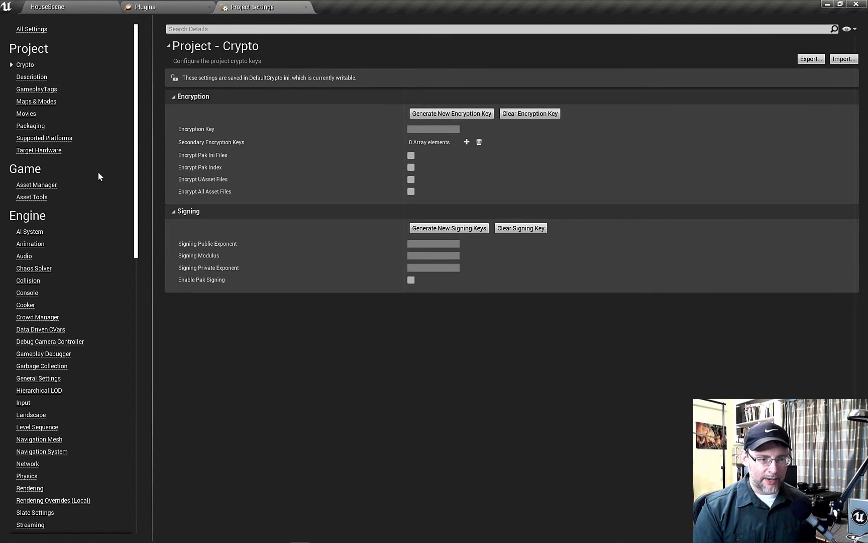
pyautogui.scroll(-15, 121, 394)
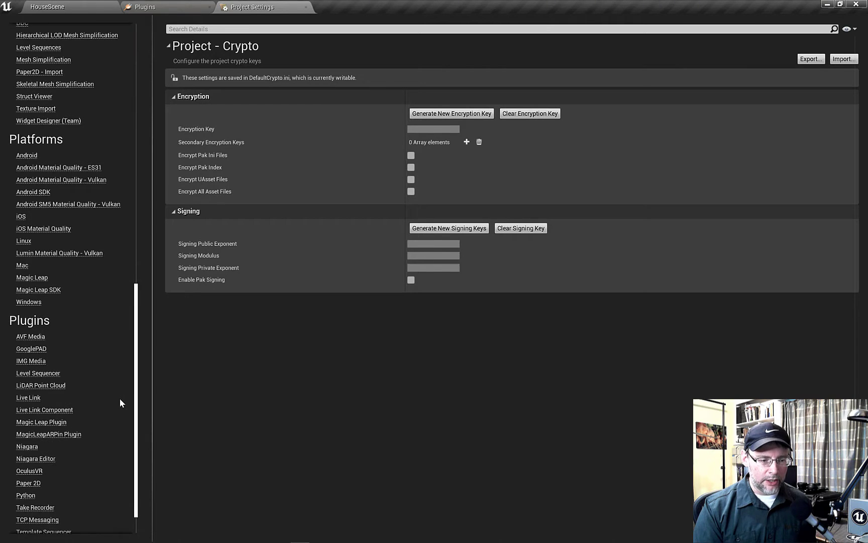
pyautogui.click(40, 350)
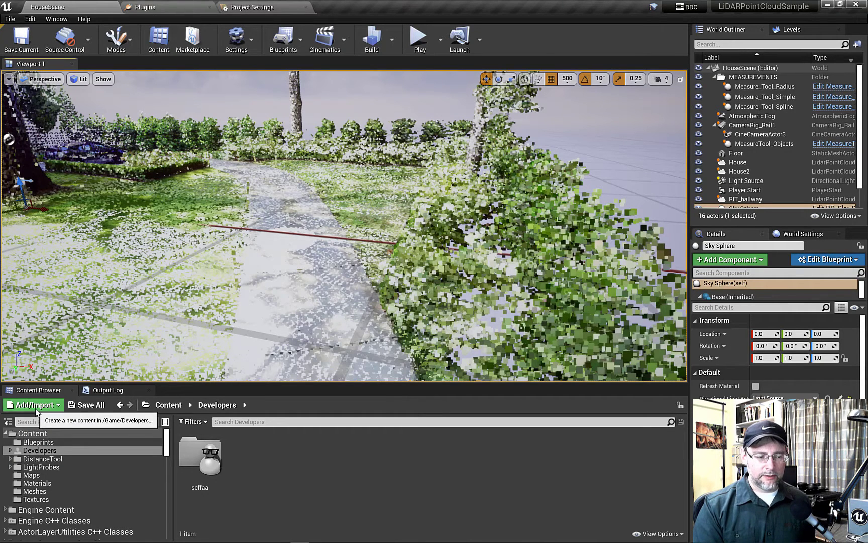
# Step: Open the asset import dialog for the Developers folder and look through the LiDAR File directory without importing anything
pyautogui.click(36, 406)
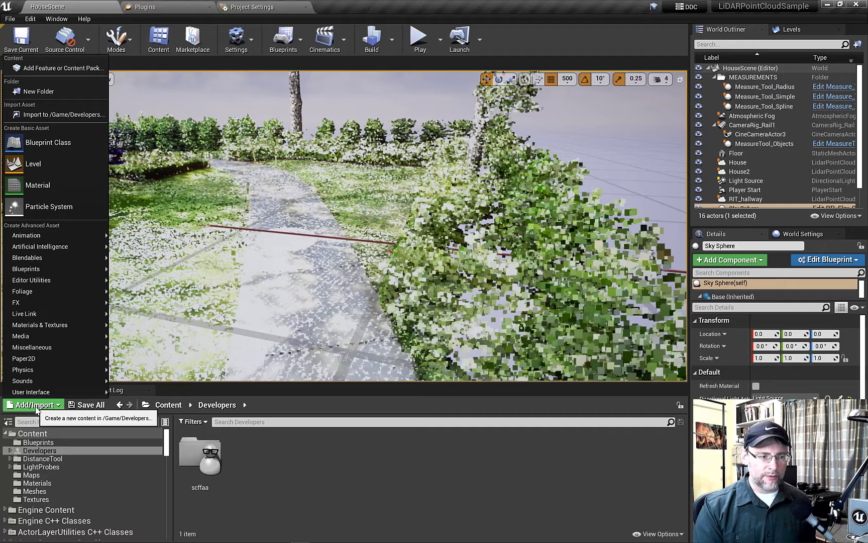
pyautogui.click(46, 116)
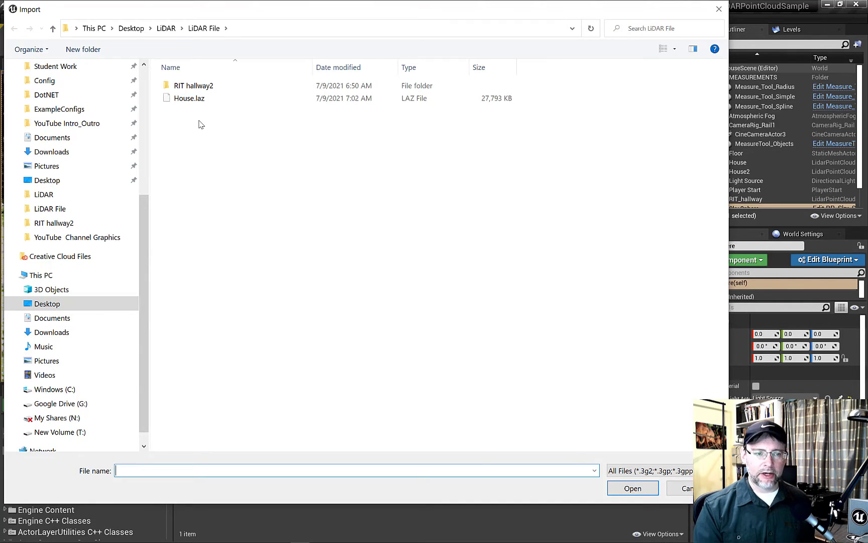
pyautogui.click(689, 492)
# Step: Select the House2 point cloud in the level, locate its House source asset and open it in the point cloud editor
pyautogui.moveTo(395, 263); pyautogui.dragTo(333, 232, button='right')
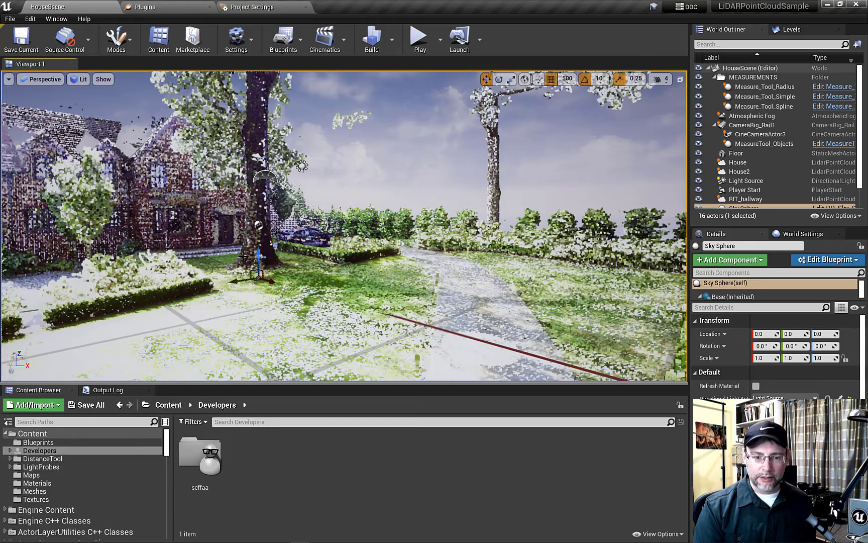
pyautogui.click(237, 363)
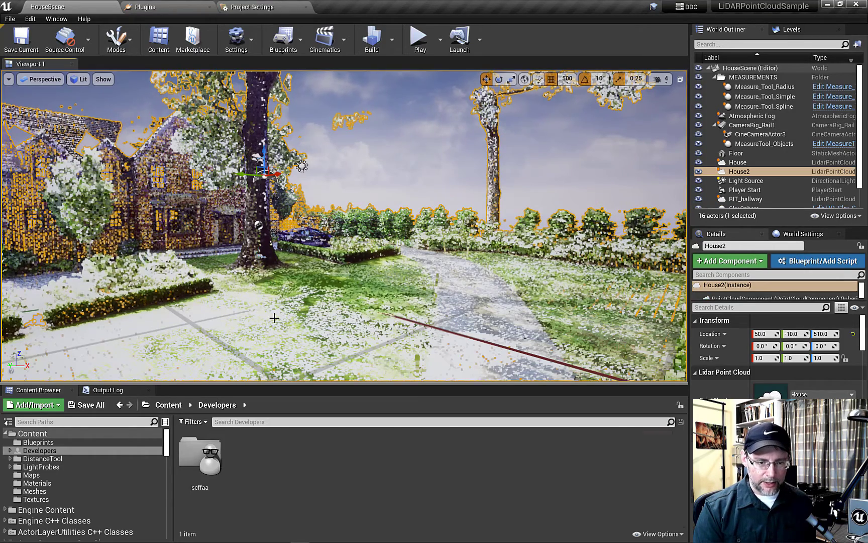
pyautogui.hotkey('ctrl', 'b')
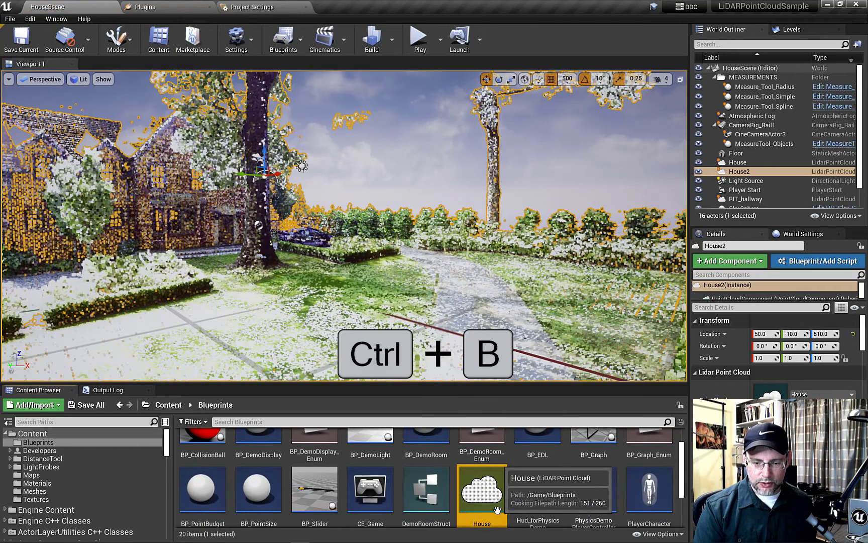
pyautogui.hotkey('ctrl', 'e')
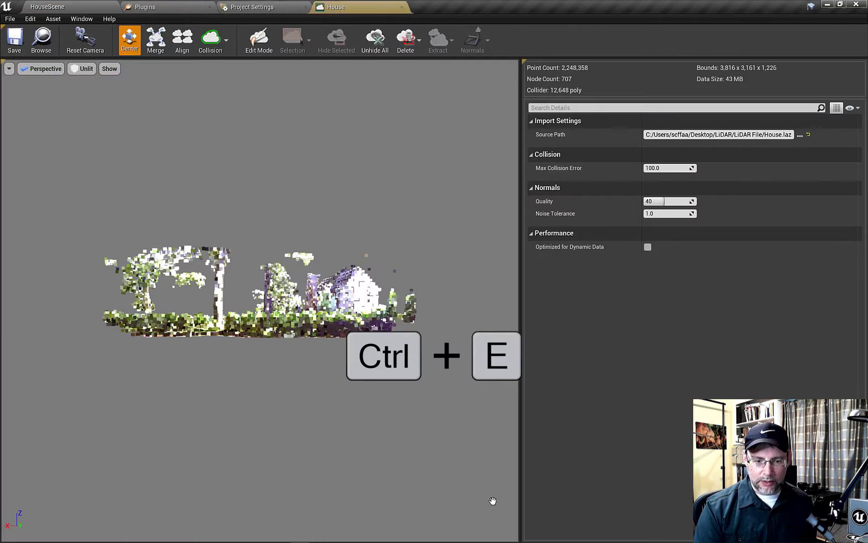
# Step: Inspect the House point cloud up close and view the available collision options
pyautogui.moveTo(488, 454); pyautogui.dragTo(508, 454, button='right')
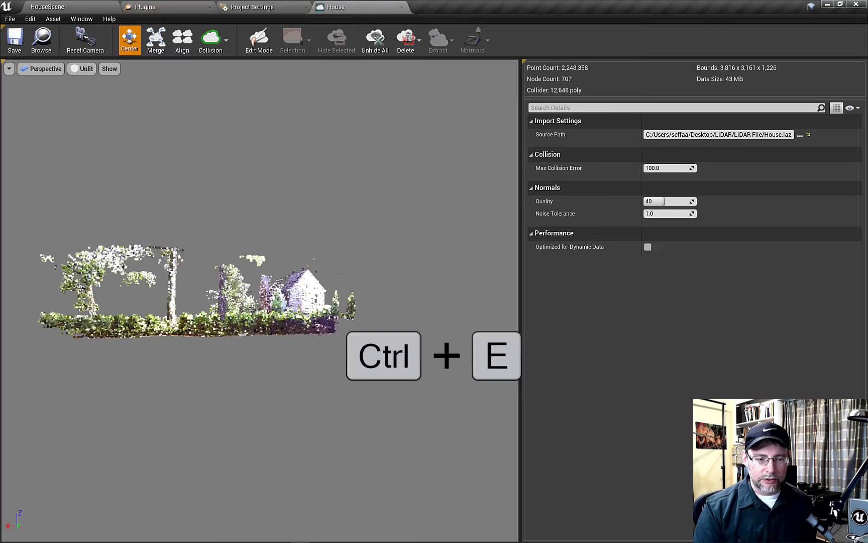
pyautogui.moveTo(251, 367); pyautogui.dragTo(230, 349, button='right')
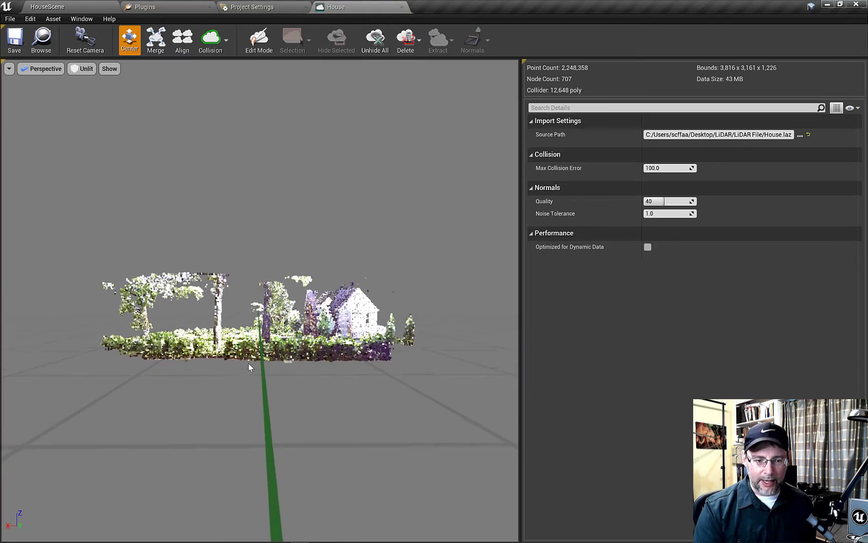
pyautogui.scroll(10, 251, 367)
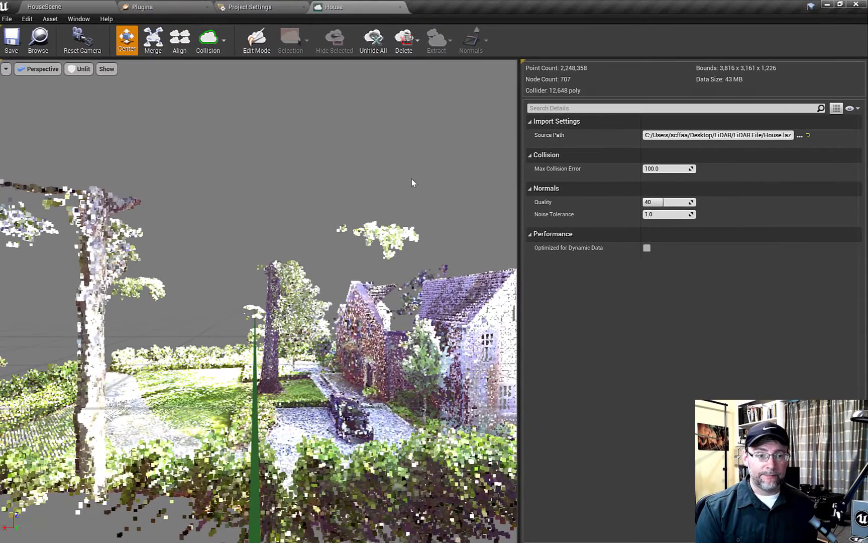
pyautogui.click(210, 41)
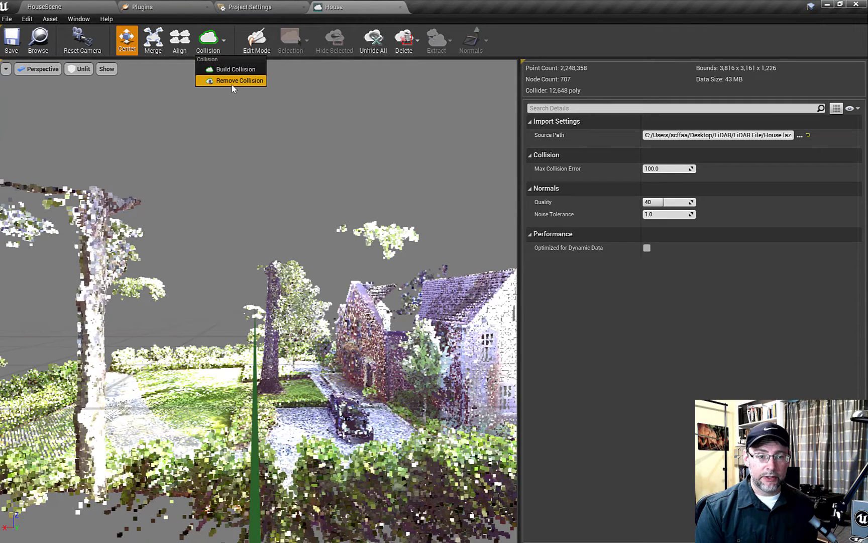
pyautogui.click(387, 190)
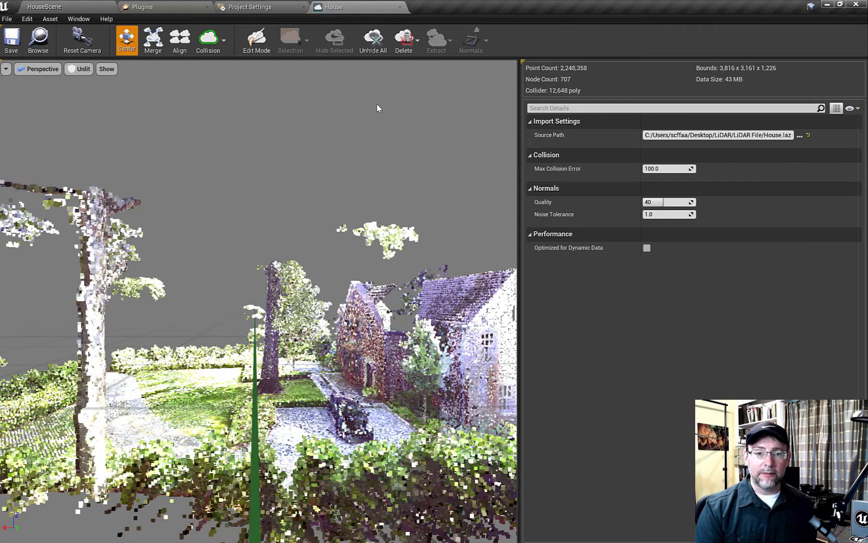
pyautogui.moveTo(191, 270); pyautogui.dragTo(226, 331, button='right')
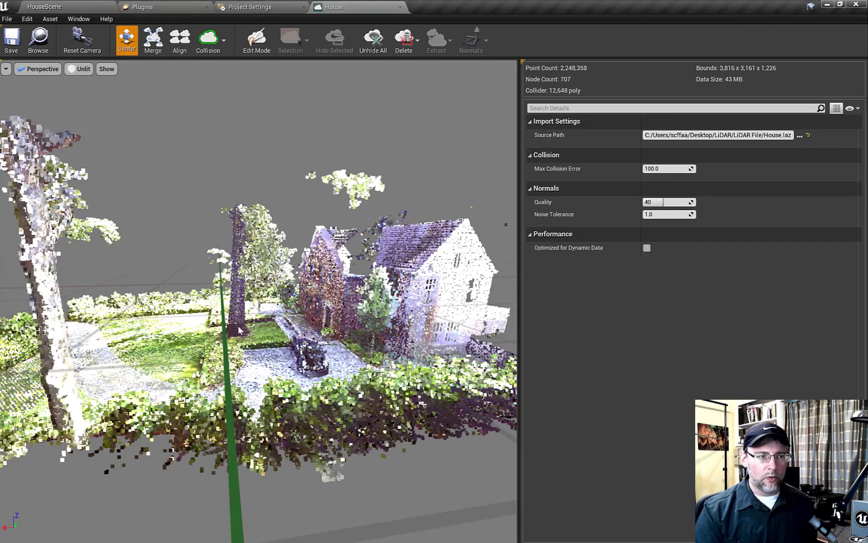
# Step: Return to the HouseScene level and run the console command r.LidarPointBudget 1000000
pyautogui.click(60, 3)
pyautogui.moveTo(332, 201); pyautogui.dragTo(296, 204, button='right')
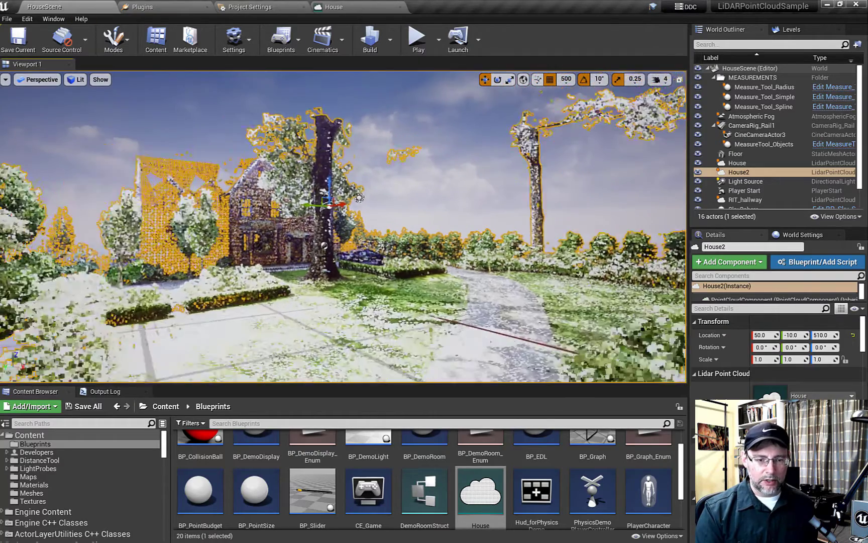
pyautogui.moveTo(302, 304)
pyautogui.mouseDown(button='right')
pyautogui.moveTo(302, 352)
pyautogui.moveTo(304, 312)
pyautogui.mouseUp(button='right')
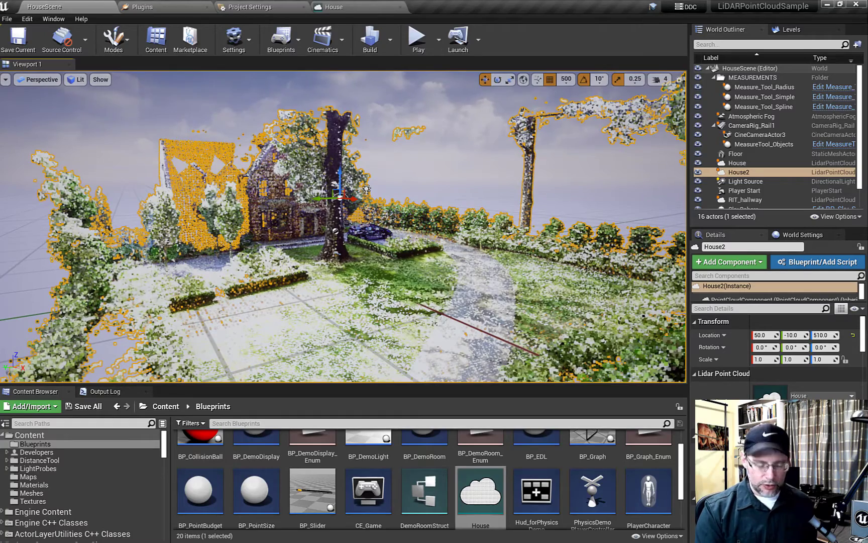
pyautogui.press('`')
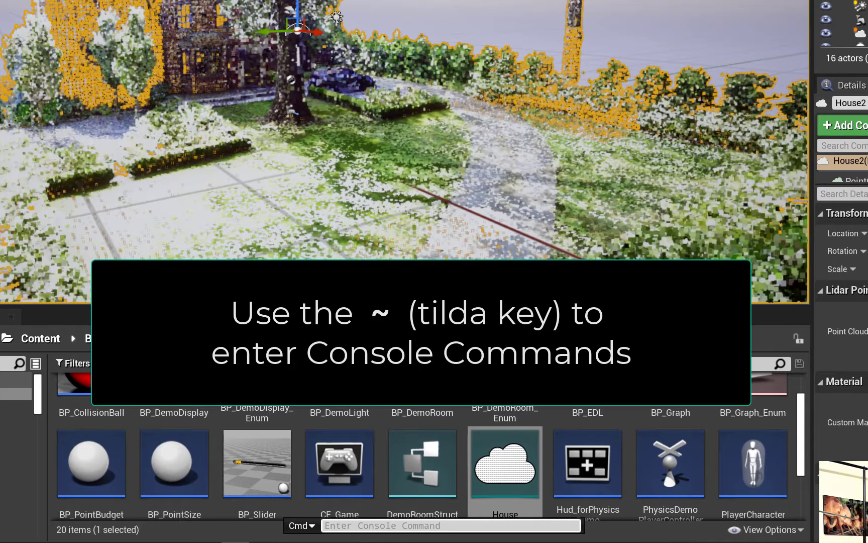
pyautogui.write('lidar')
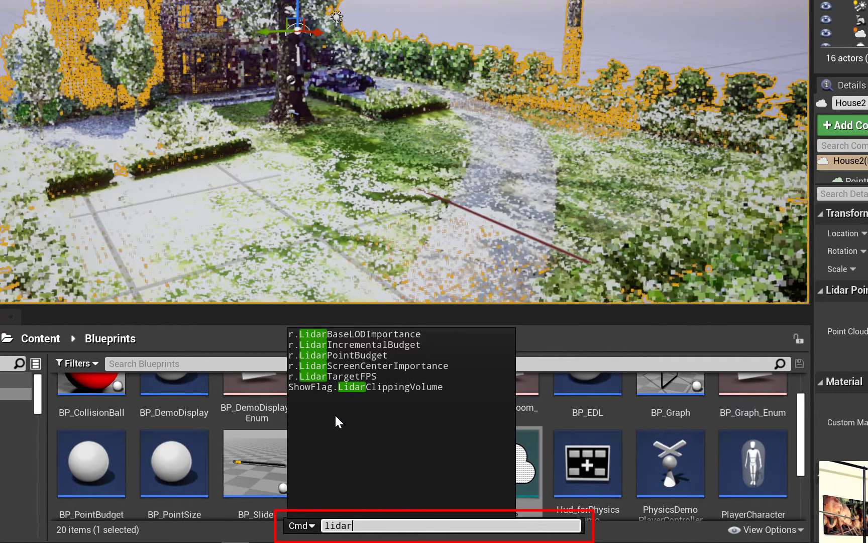
pyautogui.click(358, 356)
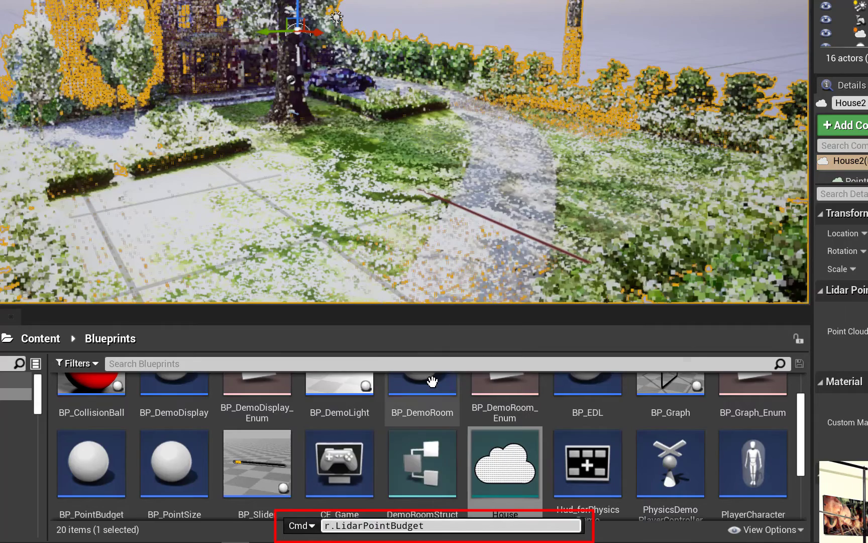
pyautogui.write('1')
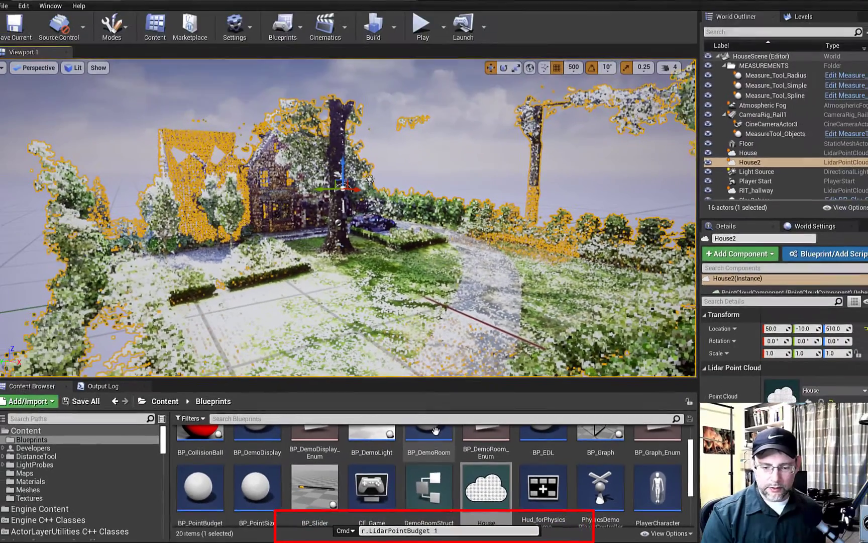
pyautogui.write('000000')
pyautogui.press('Return')
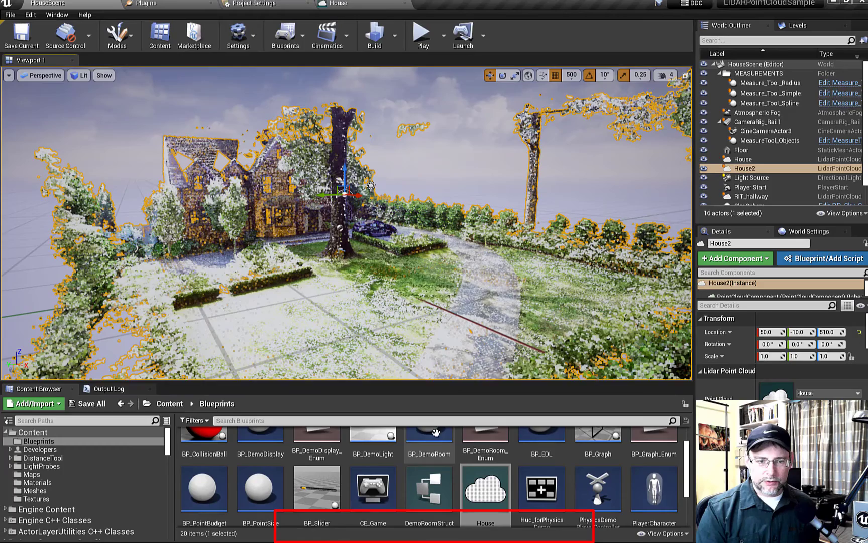
pyautogui.click(447, 164)
pyautogui.moveTo(440, 188)
pyautogui.mouseDown(button='right')
pyautogui.moveTo(445, 153)
pyautogui.moveTo(450, 182)
pyautogui.mouseUp(button='right')
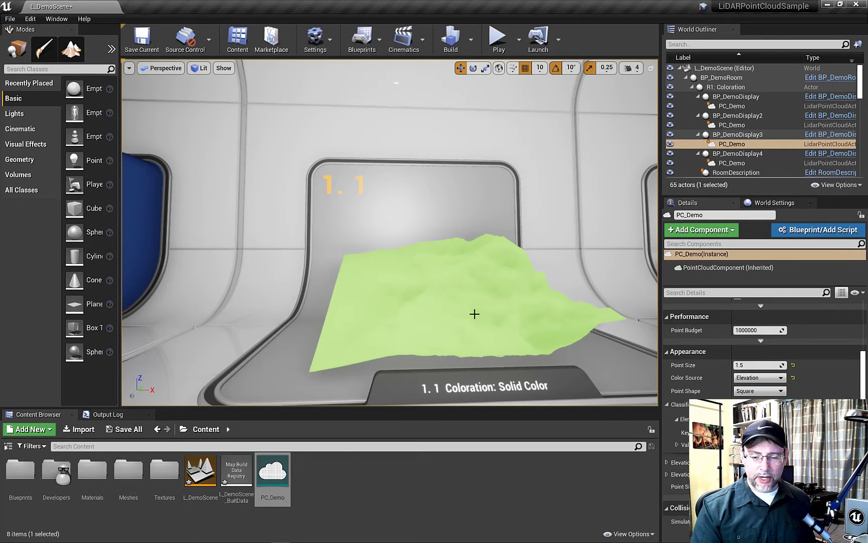
# Step: Select the point cloud in display 1.1 and view the LAS export dialog for the PC_Demo asset without saving
pyautogui.click(427, 284)
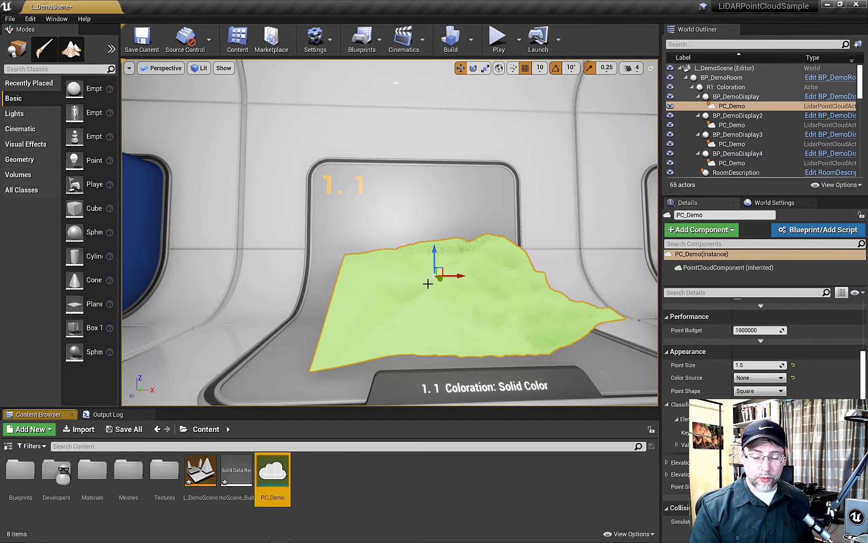
pyautogui.rightClick(269, 474)
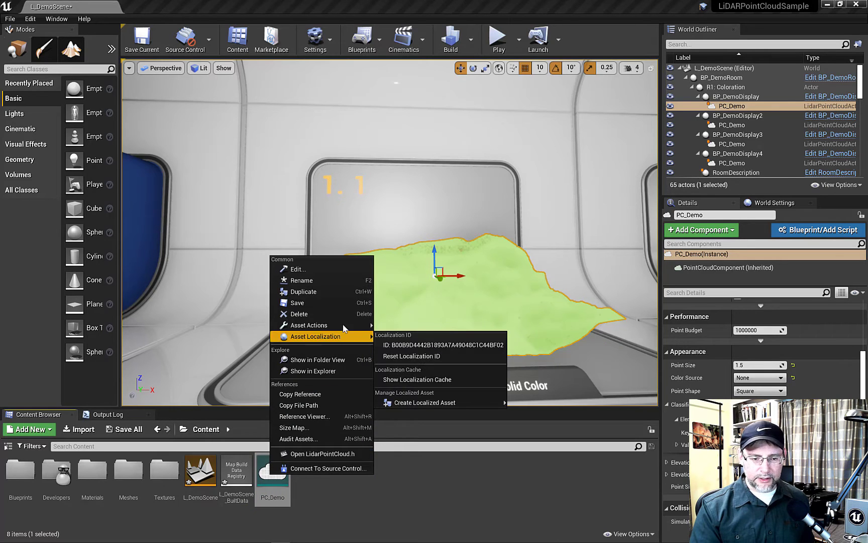
pyautogui.moveTo(341, 329)
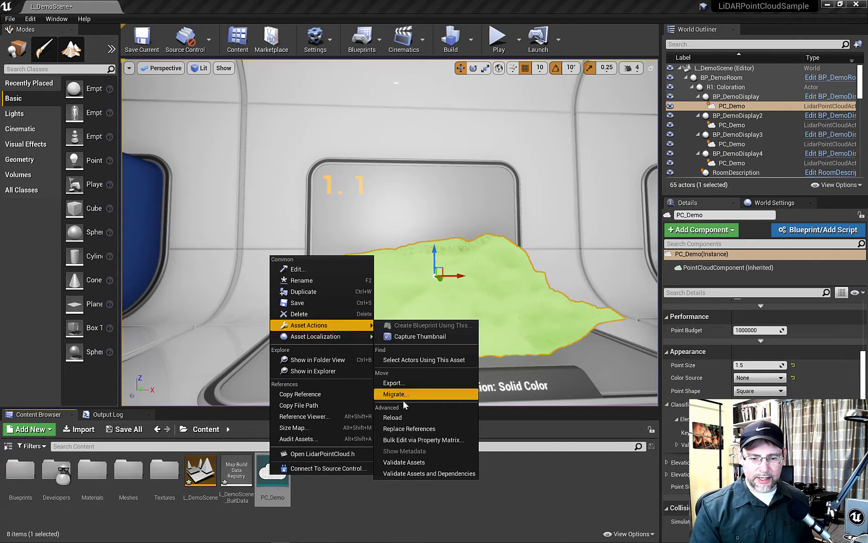
pyautogui.click(397, 383)
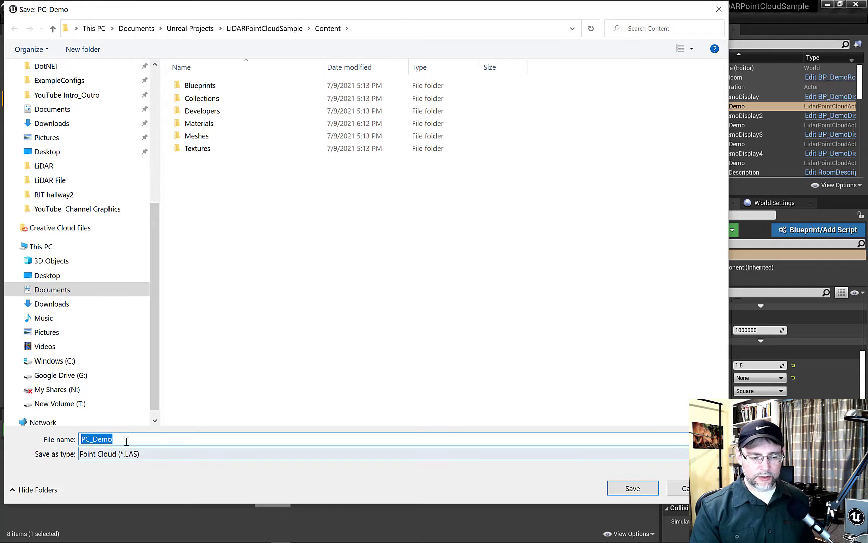
pyautogui.click(679, 485)
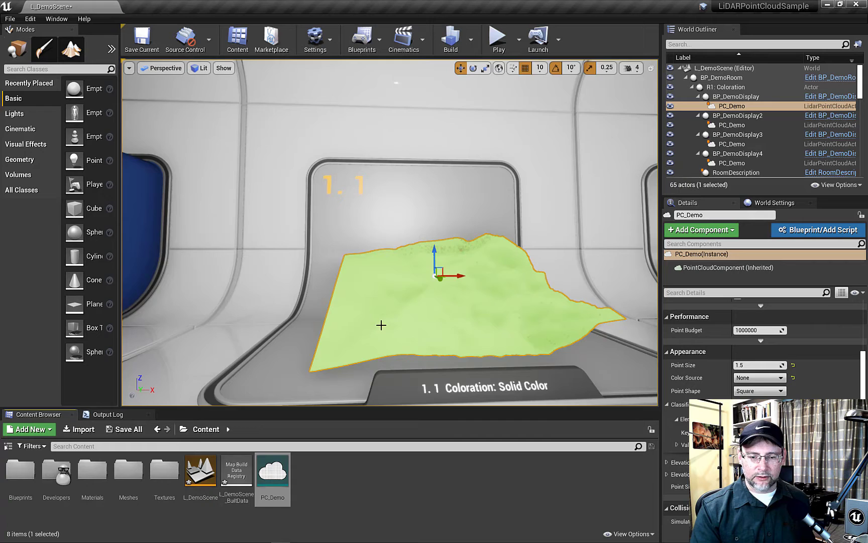
# Step: Examine the coloration displays from 1.1 Solid Color through 1.2 RGB to 1.3 Elevation
pyautogui.moveTo(381, 326); pyautogui.dragTo(329, 313, button='right')
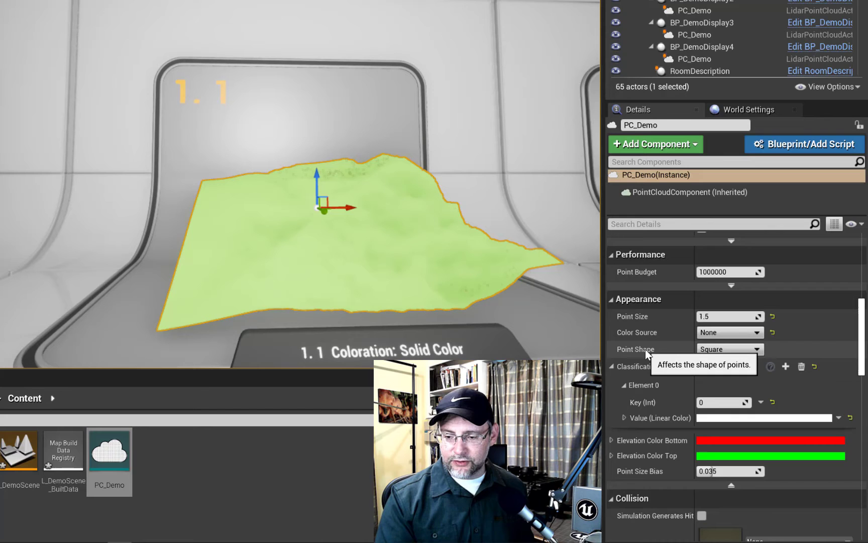
pyautogui.press('d')
pyautogui.moveTo(436, 252); pyautogui.dragTo(436, 252, button='right')
pyautogui.moveTo(342, 244); pyautogui.dragTo(342, 244, button='right')
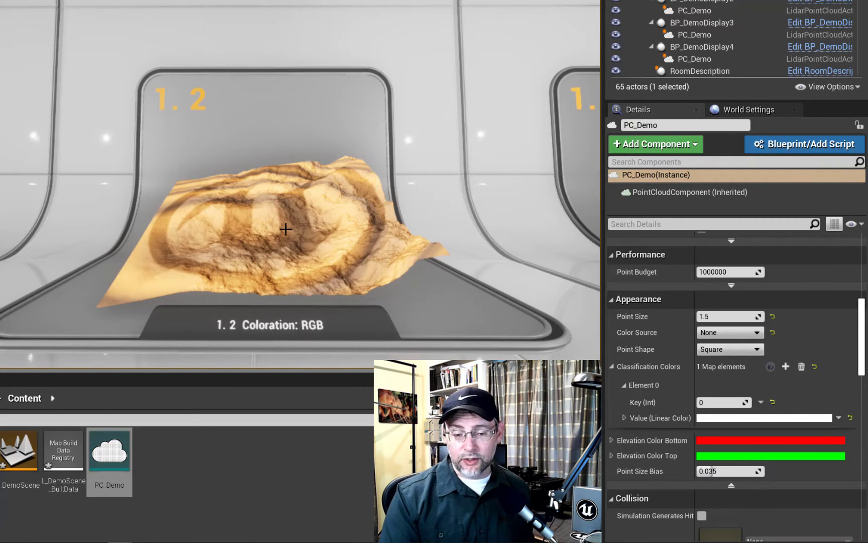
pyautogui.moveTo(271, 264); pyautogui.dragTo(271, 264, button='right')
pyautogui.press('d')
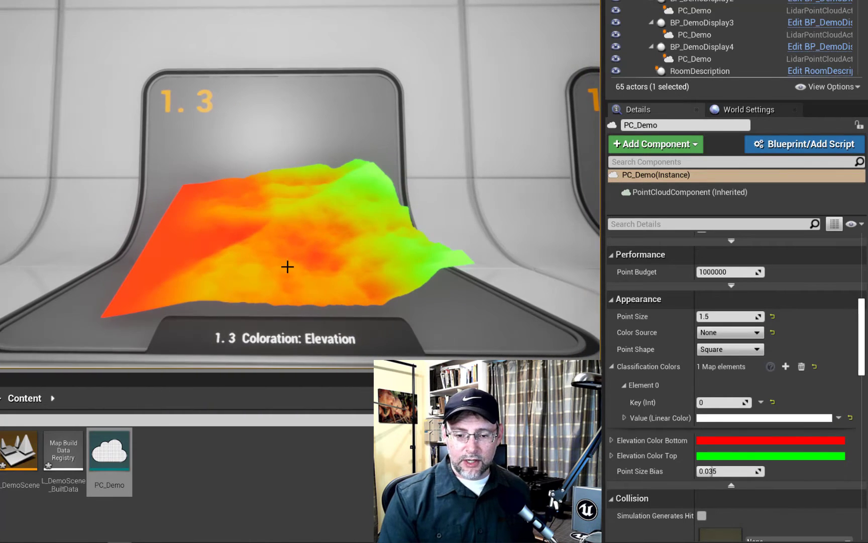
# Step: Select the point cloud in display 1.3 and view its available Color Source options
pyautogui.click(342, 211)
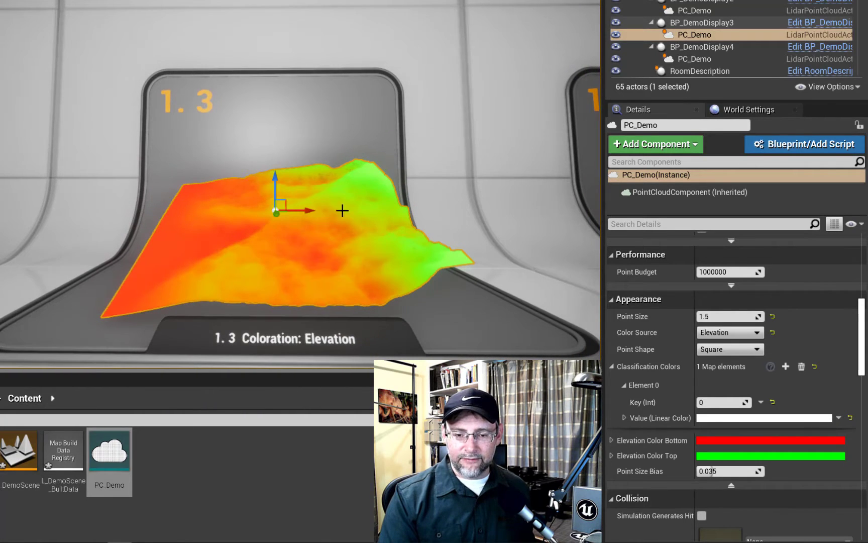
pyautogui.click(743, 332)
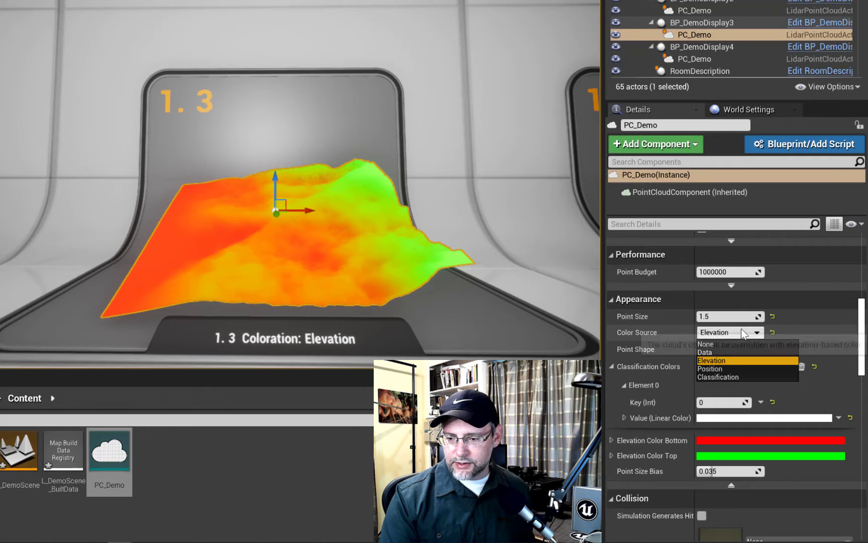
pyautogui.click(743, 332)
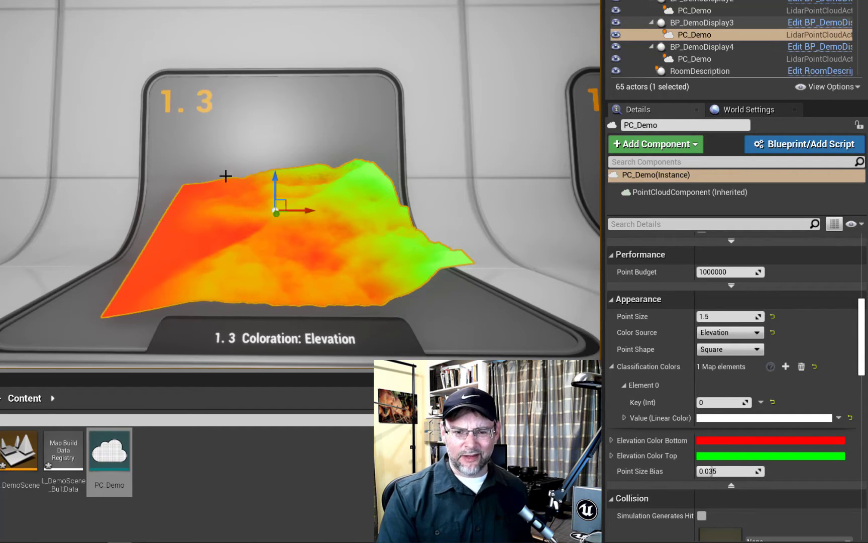
# Step: Try a pale mint Elevation Color Top on the display 1.3 point cloud and discard the change
pyautogui.click(720, 455)
pyautogui.moveTo(369, 249); pyautogui.dragTo(365, 306)
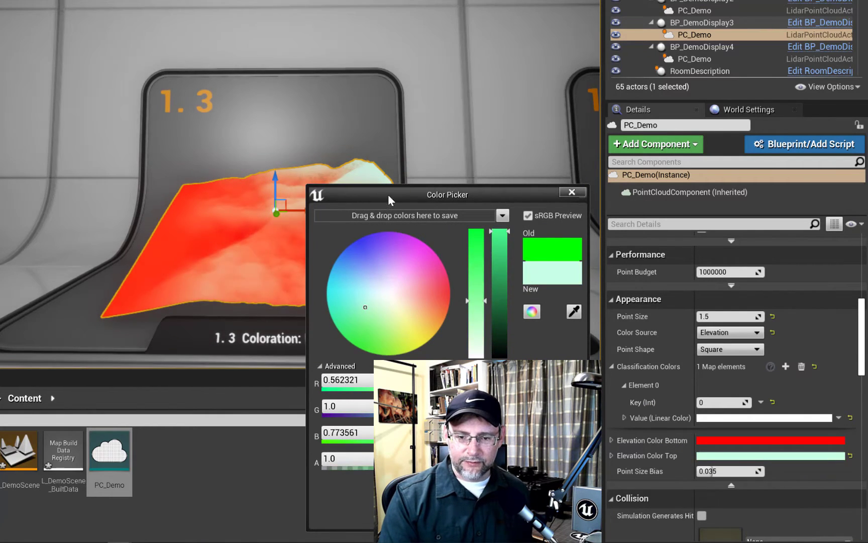
pyautogui.moveTo(388, 195); pyautogui.dragTo(86, 294)
pyautogui.moveTo(254, 256)
pyautogui.mouseDown(button='right')
pyautogui.moveTo(291, 257)
pyautogui.moveTo(256, 257)
pyautogui.mouseUp(button='right')
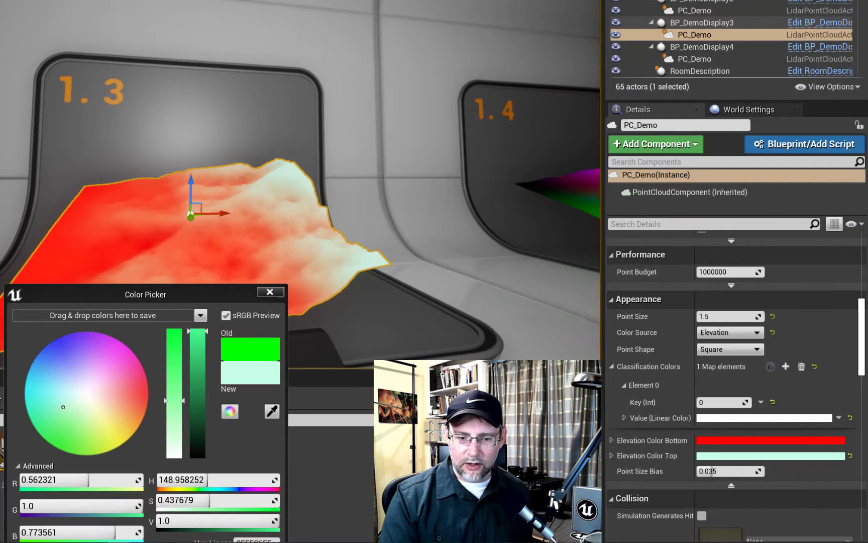
pyautogui.moveTo(196, 295); pyautogui.dragTo(184, 79)
pyautogui.click(245, 383)
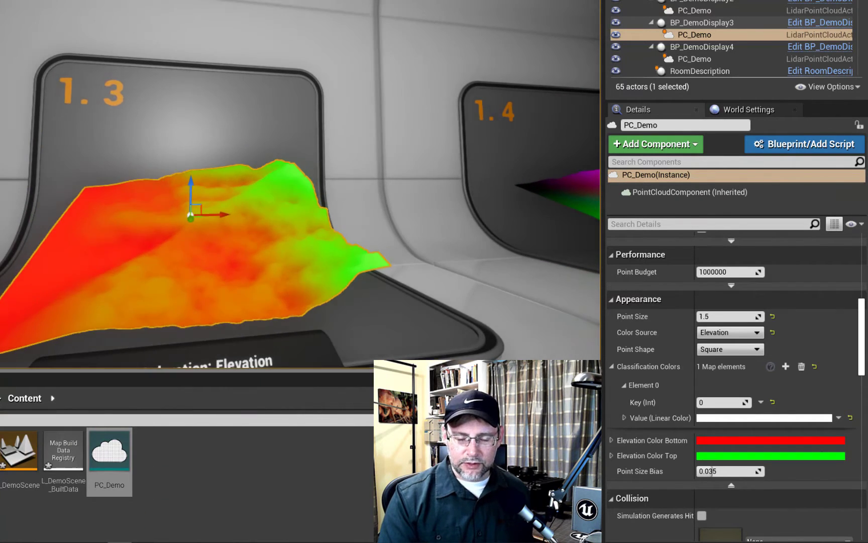
# Step: Examine the position coloration in display 1.4, the dynamic lighting in 2.1 and the EDL lighting in 2.2 up close
pyautogui.moveTo(163, 302); pyautogui.dragTo(148, 293, button='right')
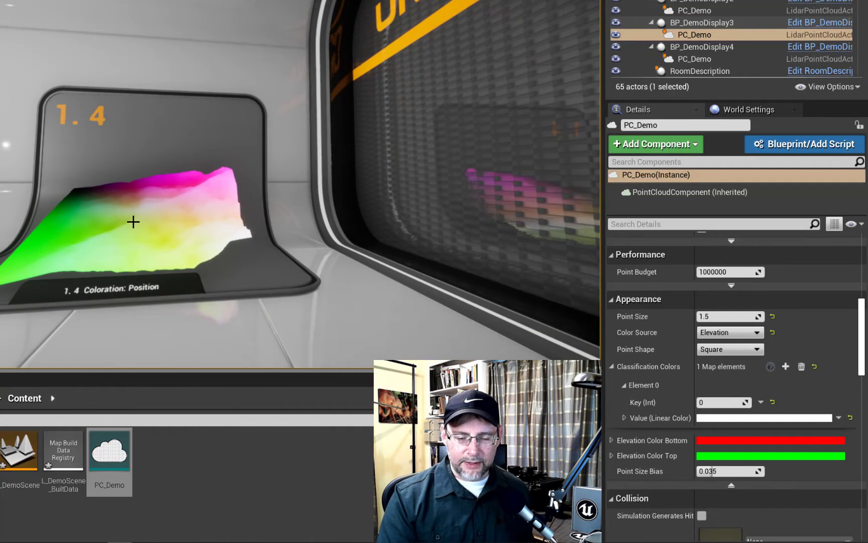
pyautogui.moveTo(153, 232); pyautogui.dragTo(302, 256, button='right')
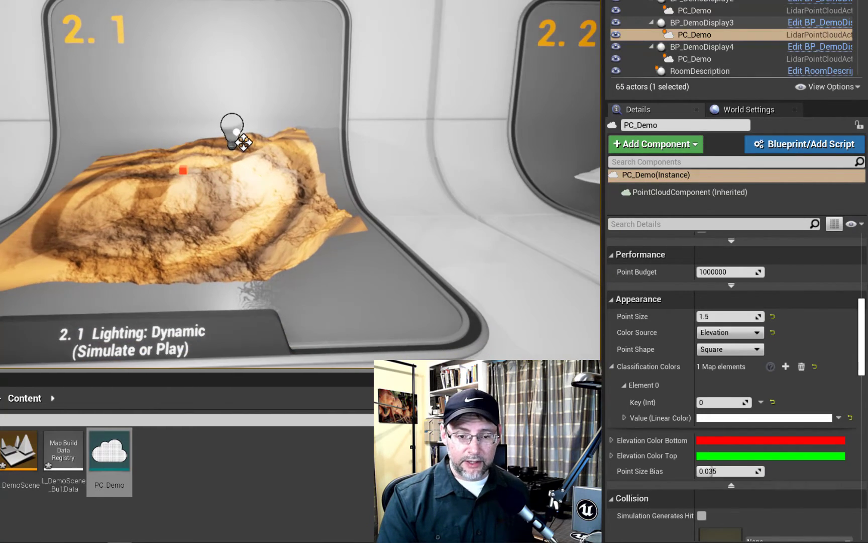
pyautogui.moveTo(244, 142); pyautogui.dragTo(352, 146, button='right')
pyautogui.moveTo(301, 184); pyautogui.dragTo(317, 163, button='right')
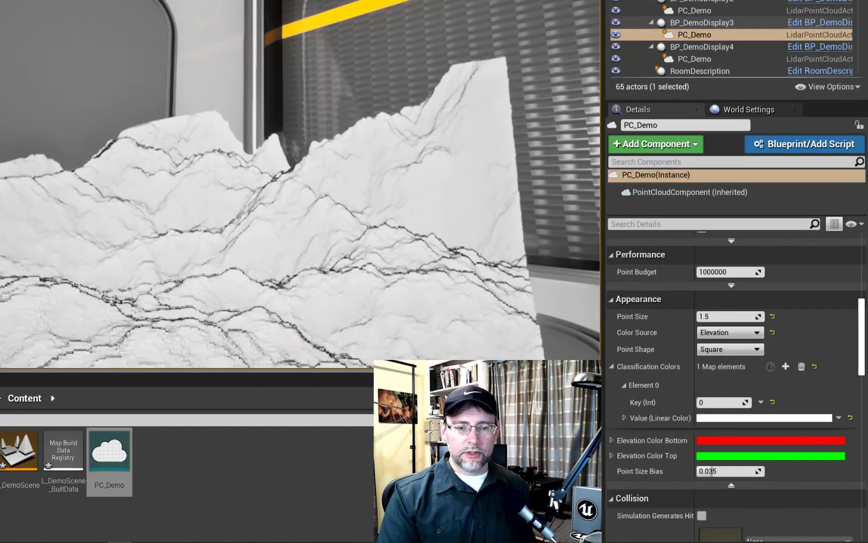
pyautogui.moveTo(302, 183); pyautogui.dragTo(294, 179, button='right')
pyautogui.moveTo(341, 143); pyautogui.dragTo(347, 146, button='right')
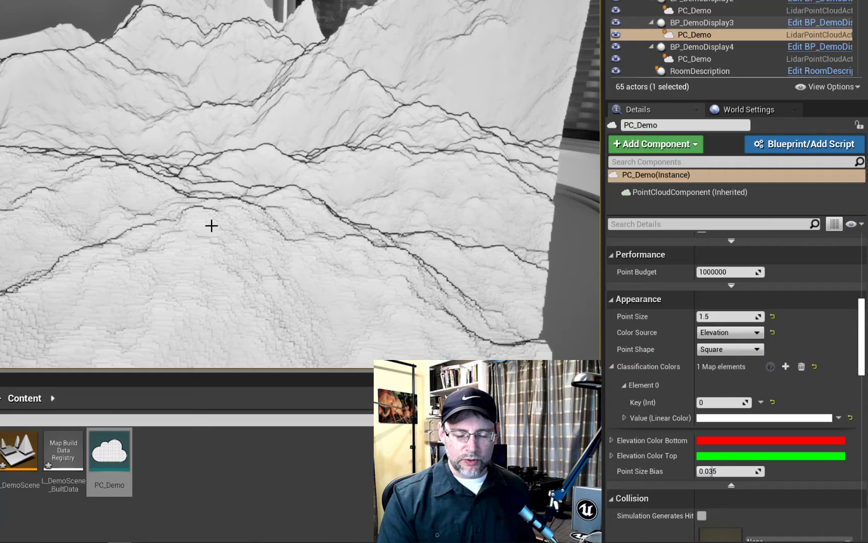
pyautogui.moveTo(221, 226); pyautogui.dragTo(290, 190, button='right')
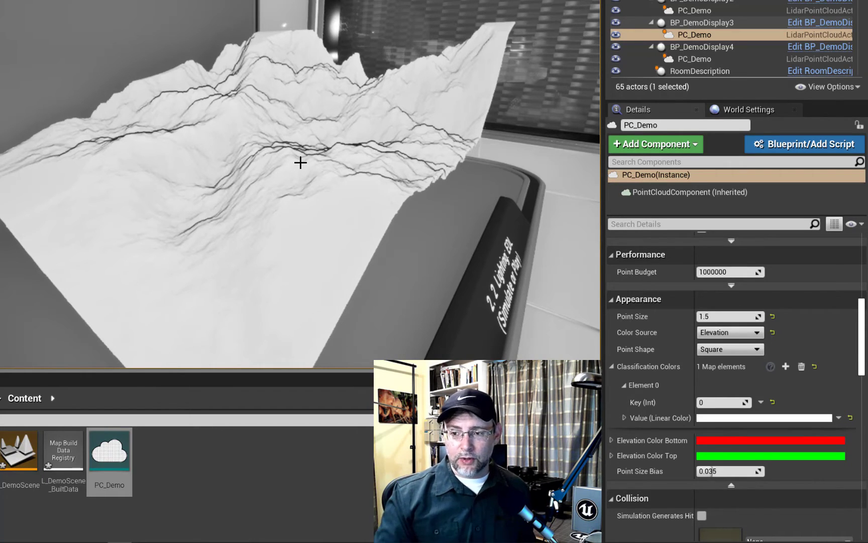
# Step: Select BP_EDL in display 2.2 and view the EDL material choices for its Post Process Materials without changing them
pyautogui.click(317, 168)
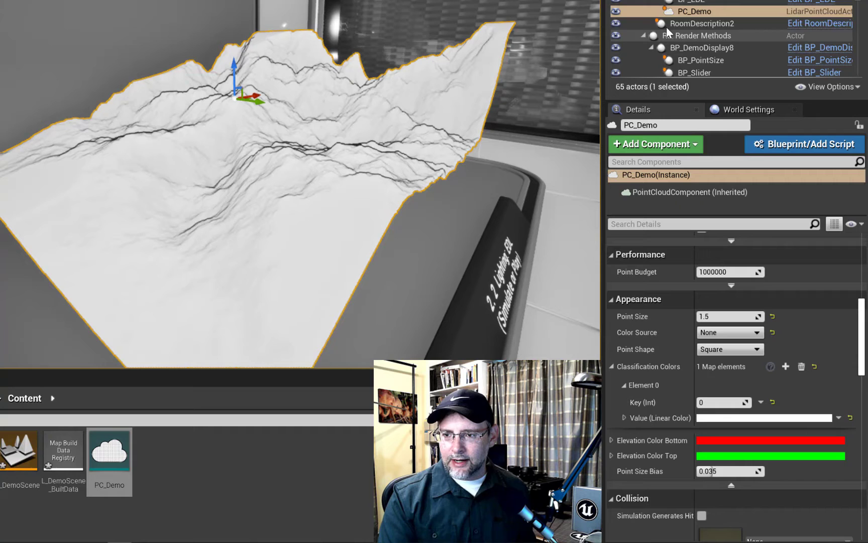
pyautogui.click(696, 2)
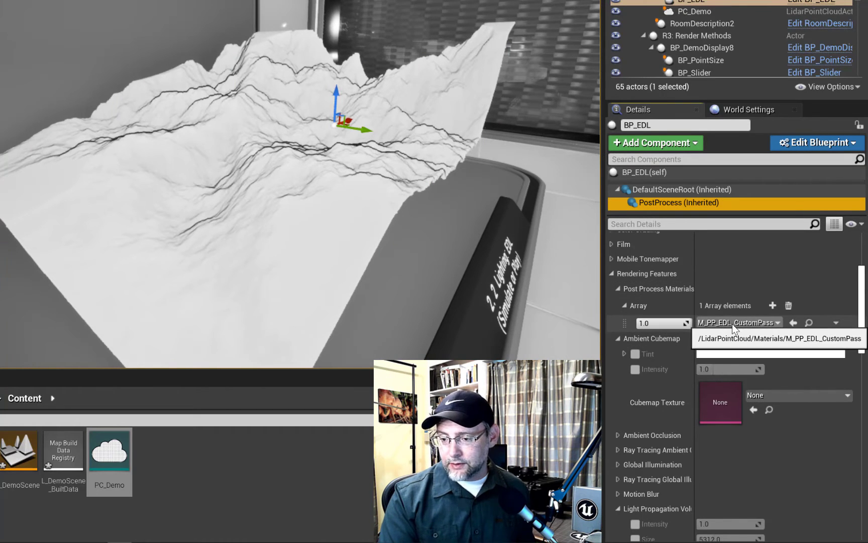
pyautogui.click(764, 324)
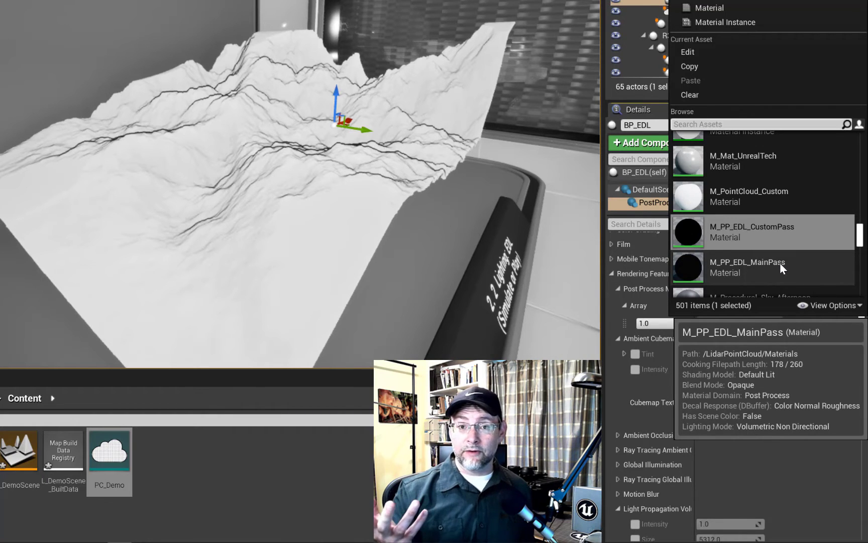
pyautogui.click(372, 188)
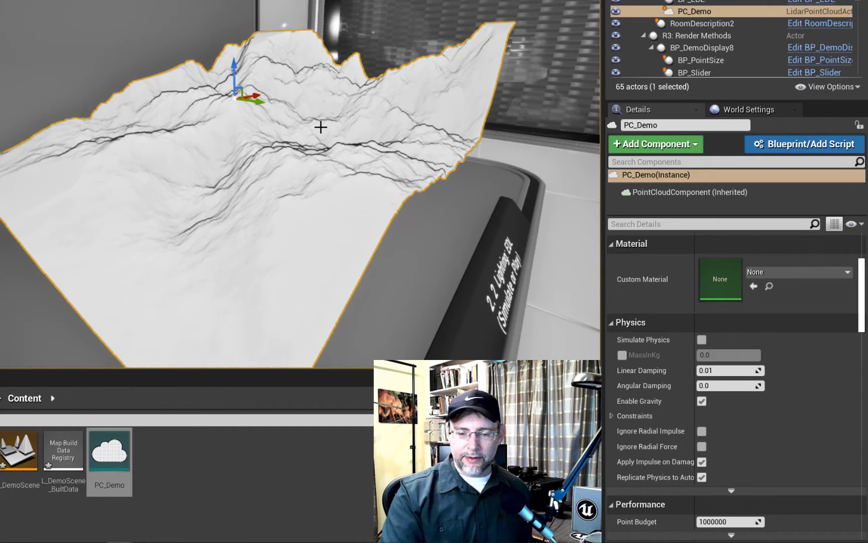
# Step: Select the point cloud in the Point Size display and view its Point Shape options without changing them
pyautogui.moveTo(346, 116); pyautogui.dragTo(326, 107, button='right')
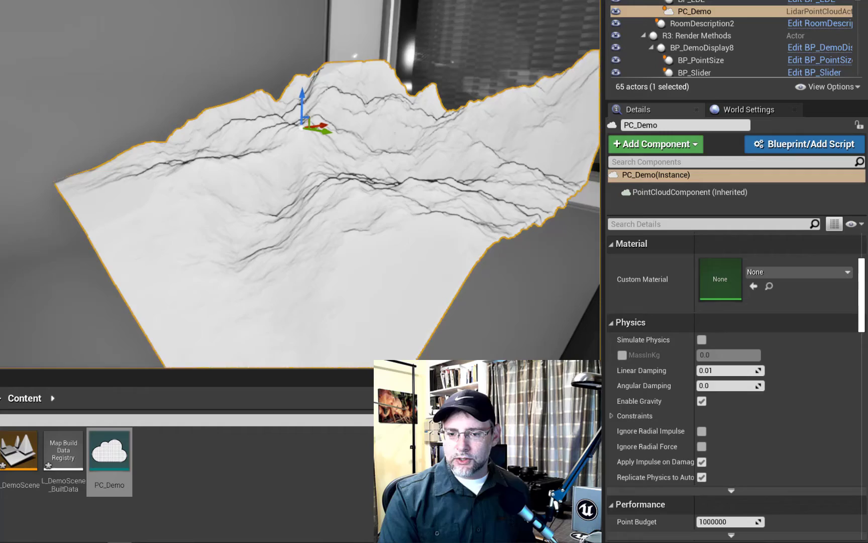
pyautogui.moveTo(301, 191); pyautogui.dragTo(291, 241, button='right')
pyautogui.moveTo(340, 133)
pyautogui.mouseDown(button='right')
pyautogui.moveTo(352, 90)
pyautogui.moveTo(482, 95)
pyautogui.moveTo(457, 88)
pyautogui.moveTo(513, 86)
pyautogui.moveTo(553, 88)
pyautogui.moveTo(545, 95)
pyautogui.moveTo(563, 98)
pyautogui.moveTo(571, 83)
pyautogui.moveTo(570, 91)
pyautogui.moveTo(340, 133)
pyautogui.mouseUp(button='right')
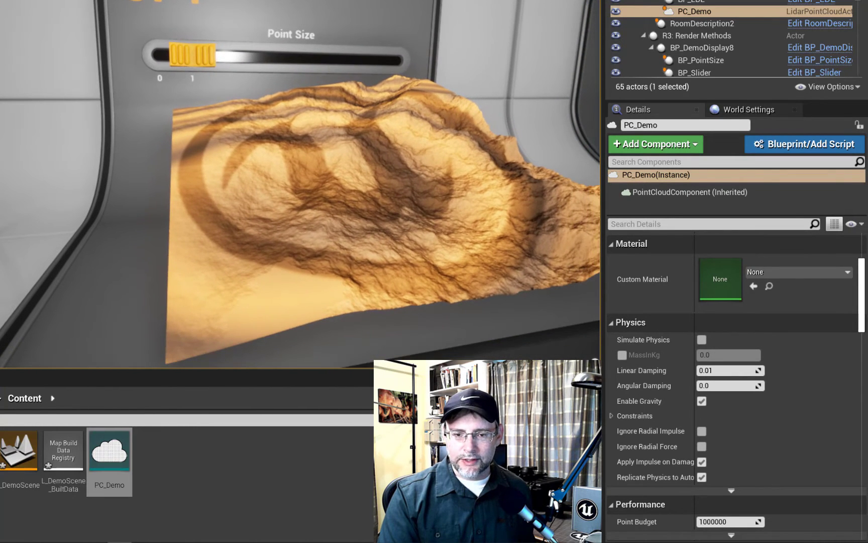
pyautogui.click(504, 252)
pyautogui.click(719, 315)
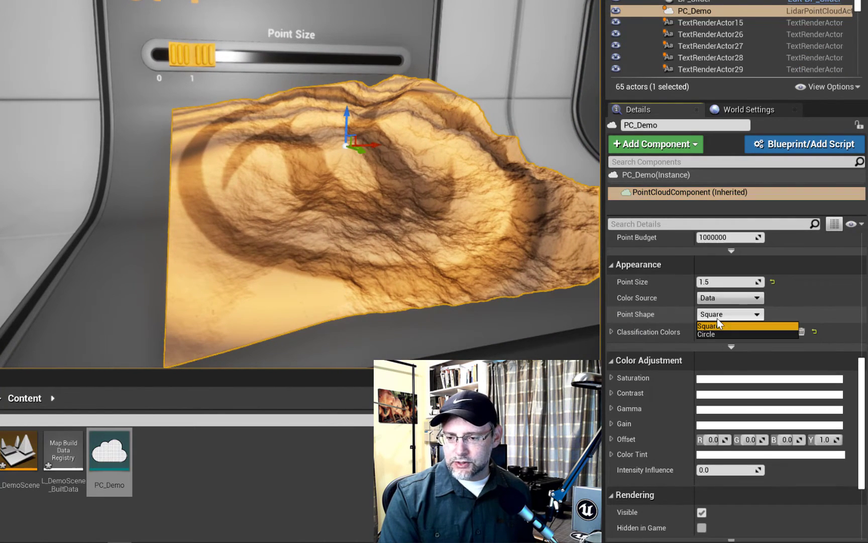
pyautogui.moveTo(407, 299); pyautogui.dragTo(424, 298, button='right')
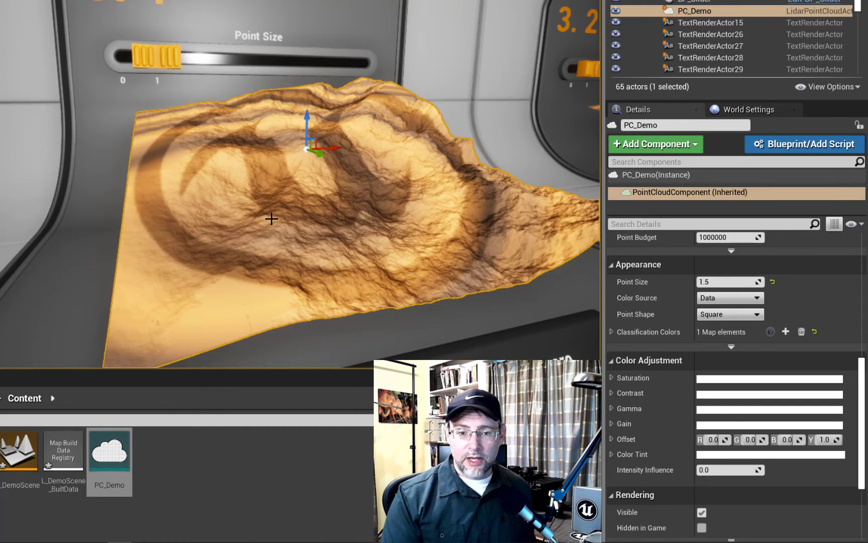
# Step: Examine the Point Budget room and display 4.1 with its Point Budget and Point Size Bias sliders
pyautogui.moveTo(271, 218)
pyautogui.mouseDown(button='right')
pyautogui.moveTo(272, 199)
pyautogui.moveTo(322, 201)
pyautogui.moveTo(276, 217)
pyautogui.mouseUp(button='right')
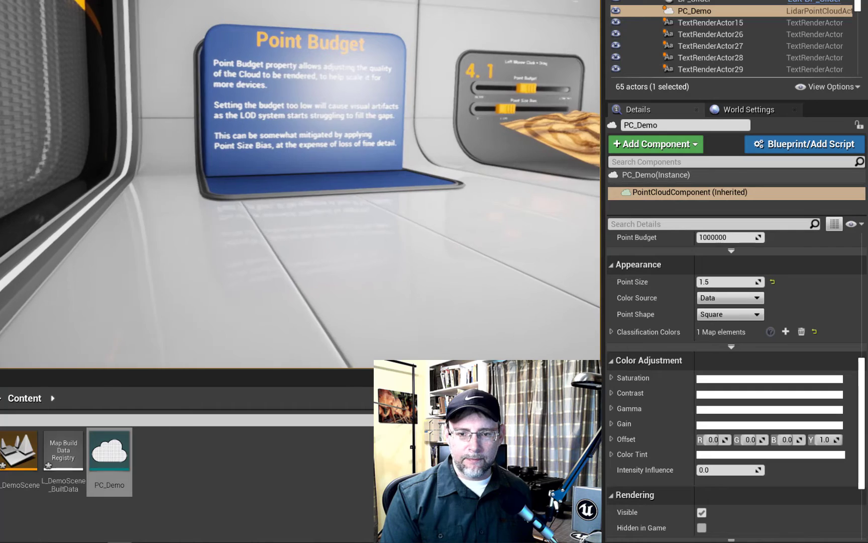
pyautogui.press('w')
pyautogui.moveTo(302, 186); pyautogui.dragTo(388, 184, button='right')
pyautogui.press('w')
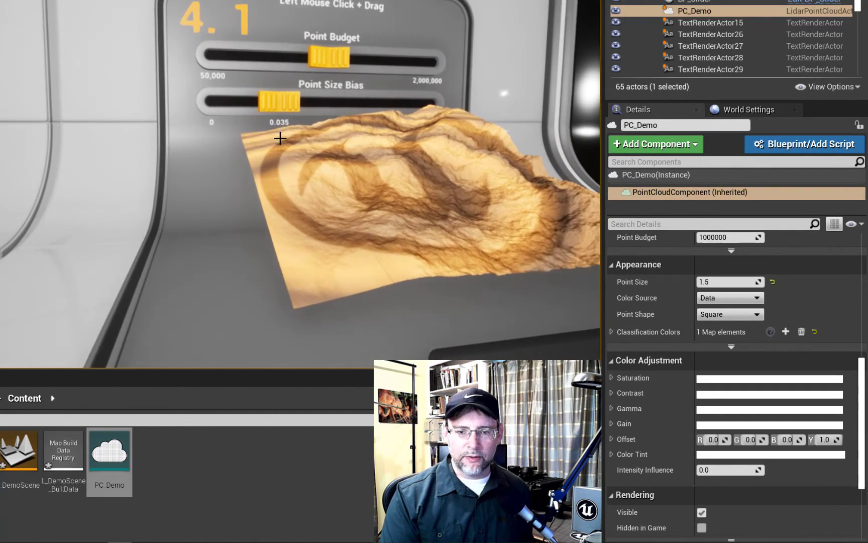
pyautogui.moveTo(279, 135); pyautogui.dragTo(320, 170, button='right')
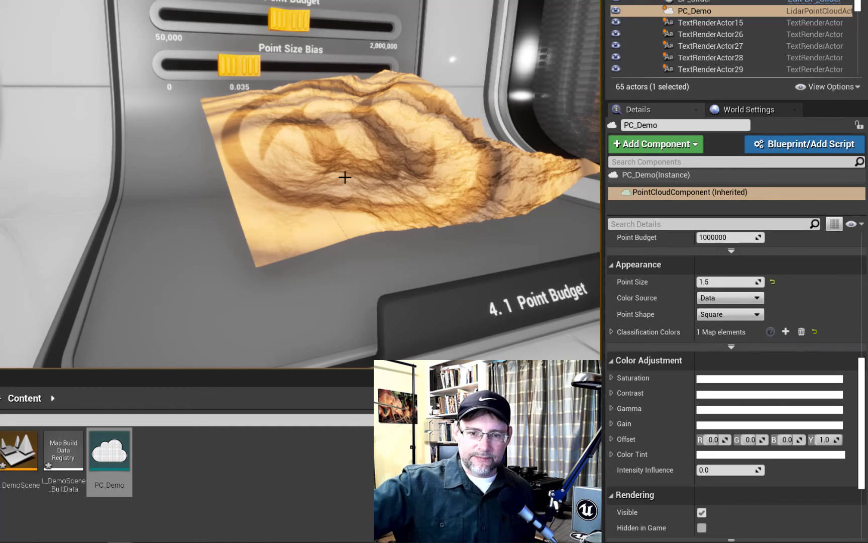
pyautogui.moveTo(346, 171)
pyautogui.mouseDown(button='right')
pyautogui.moveTo(382, 171)
pyautogui.moveTo(342, 177)
pyautogui.mouseUp(button='right')
pyautogui.press('d')
pyautogui.press('w')
pyautogui.click(406, 252)
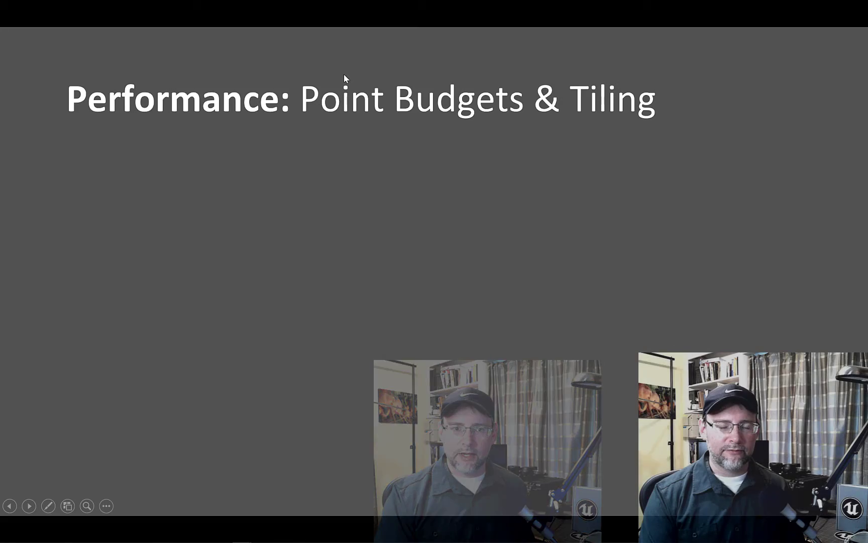
pyautogui.click(344, 74)
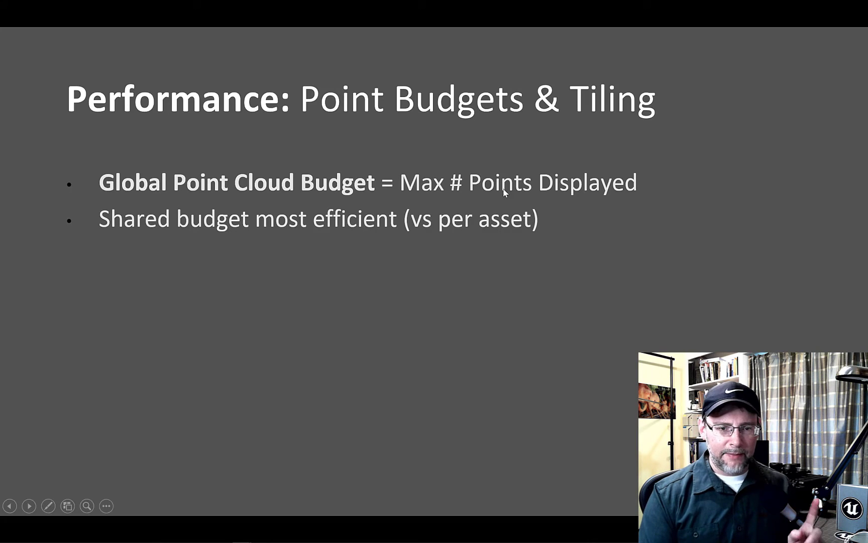
pyautogui.press('Right')
pyautogui.press('Right')
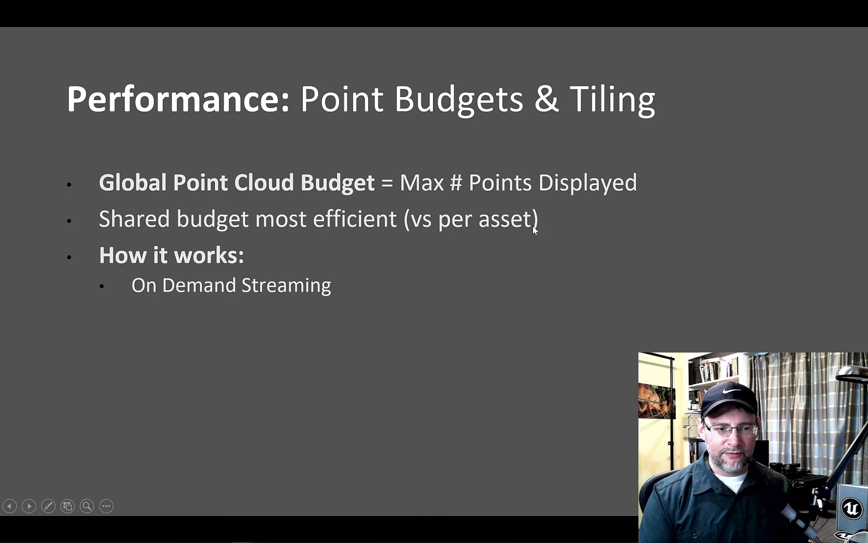
pyautogui.press('Right')
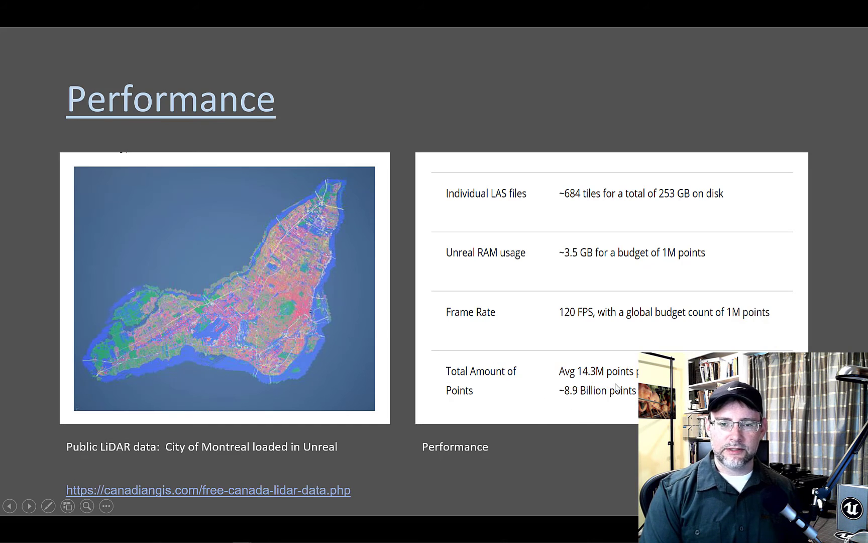
pyautogui.press('Right')
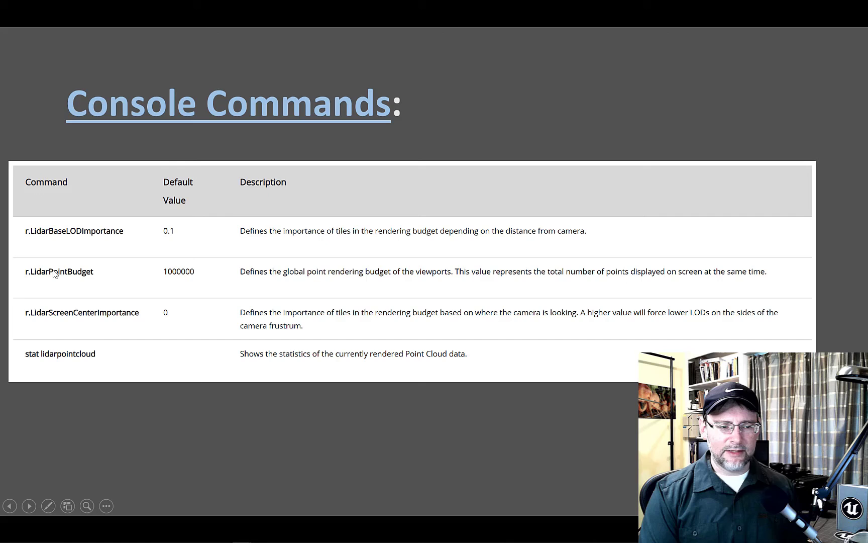
pyautogui.press('Right')
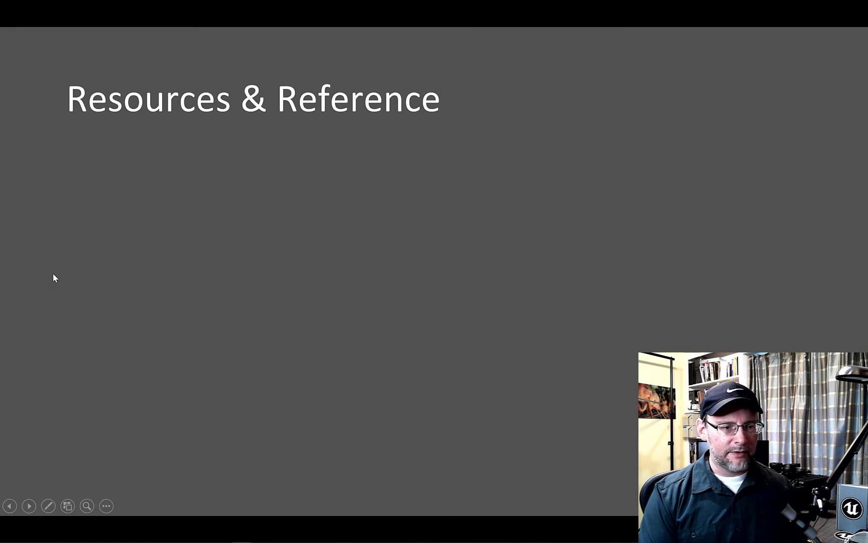
pyautogui.press('Right')
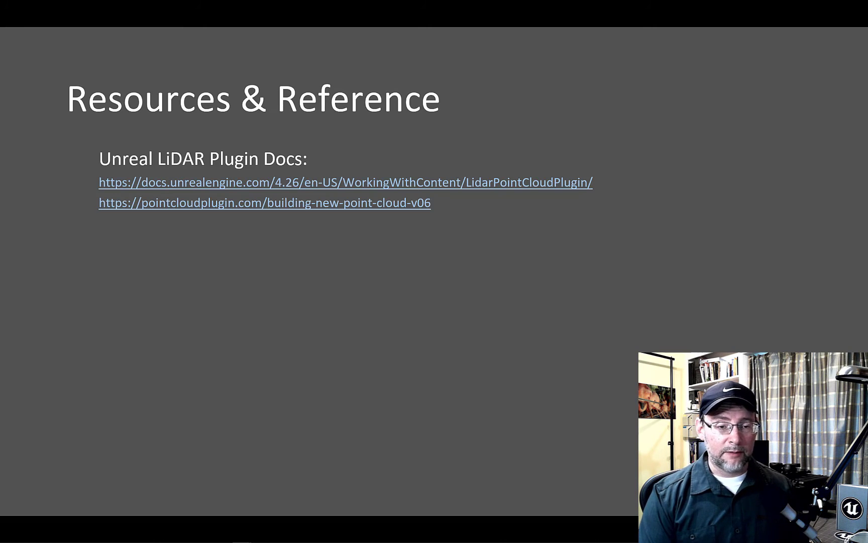
pyautogui.press('Right')
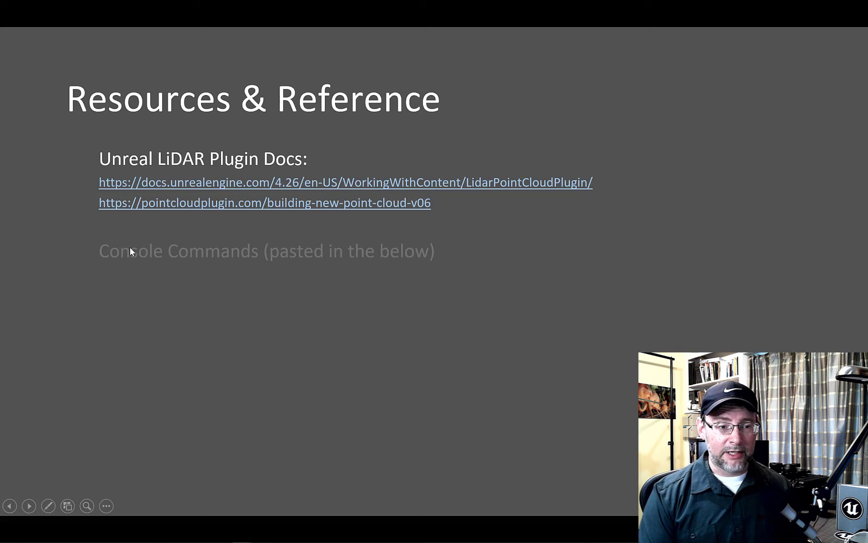
pyautogui.press('Right')
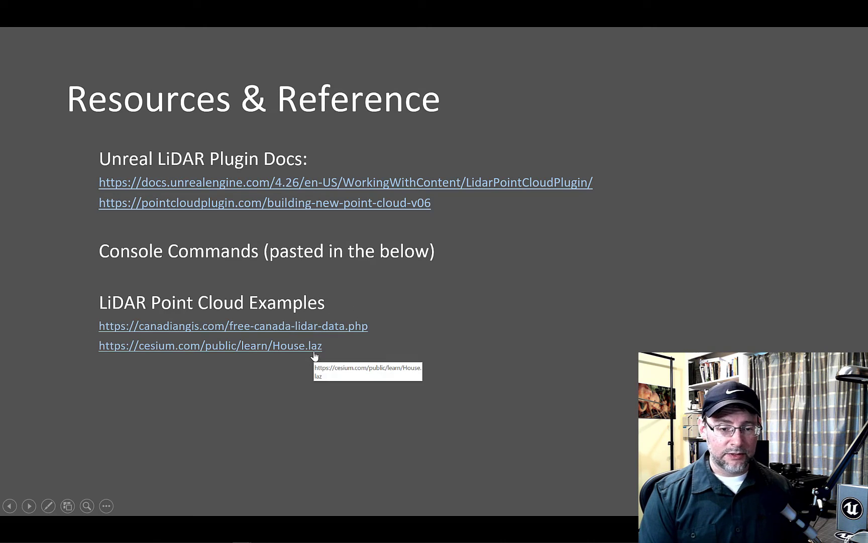
pyautogui.click(370, 334)
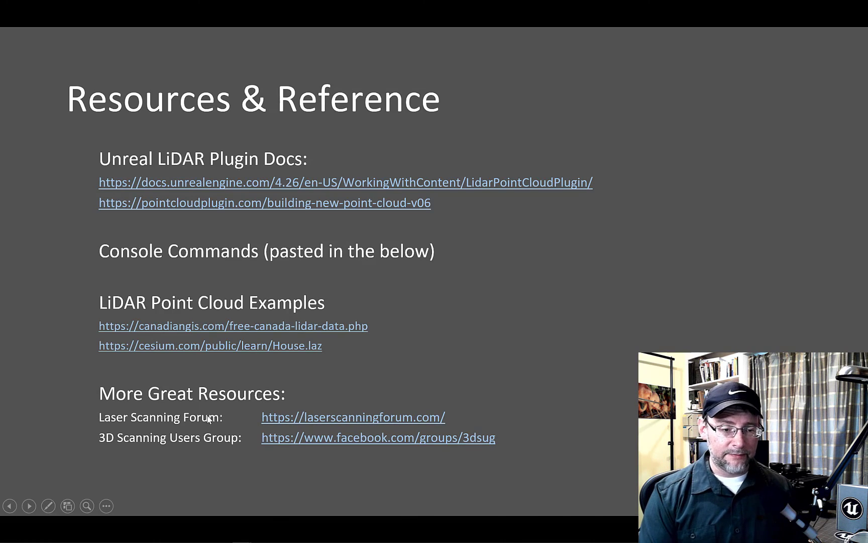